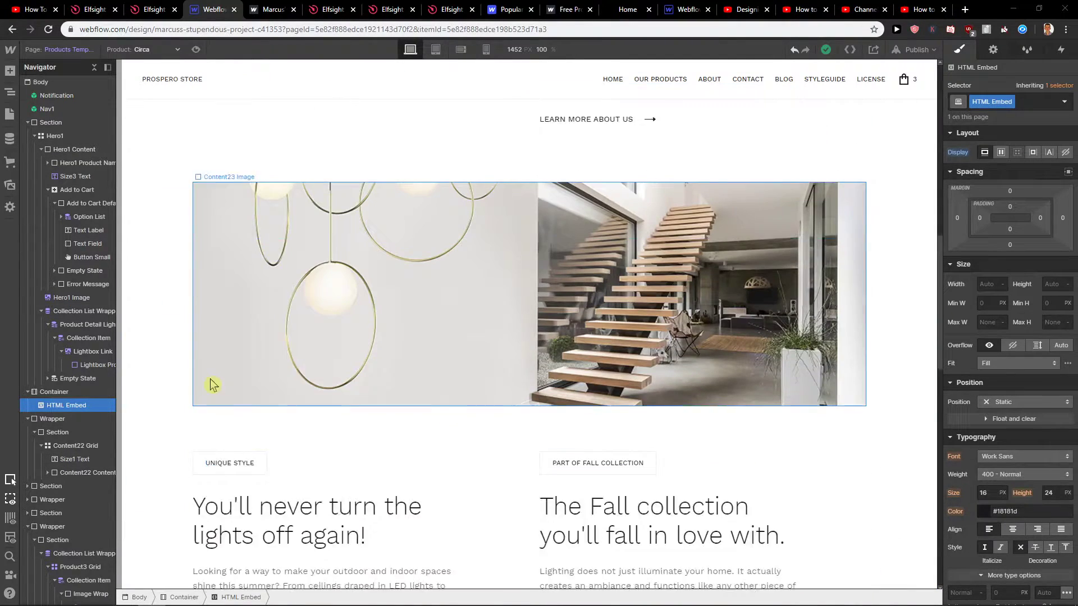
scroll(211, 384, down, 1)
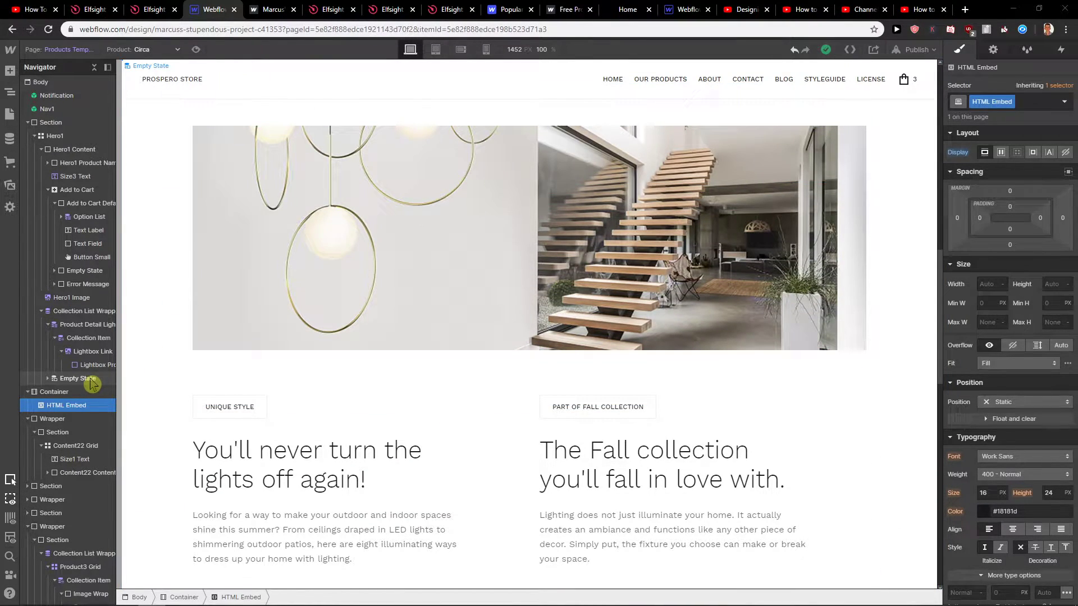
scroll(91, 385, down, 2)
scroll(183, 355, up, 5)
scroll(183, 311, up, 1)
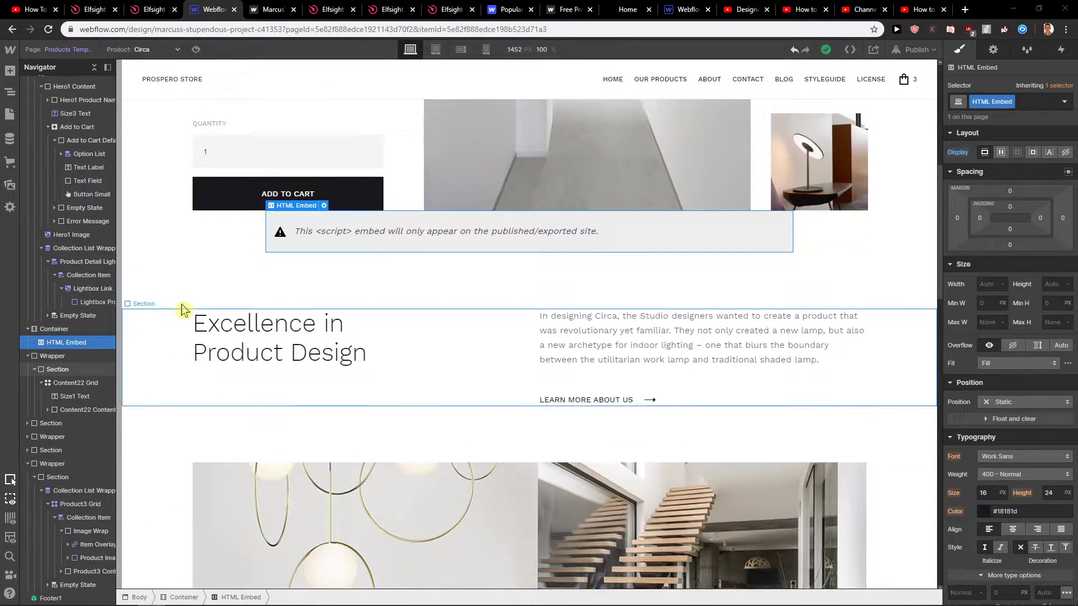
scroll(183, 309, up, 2)
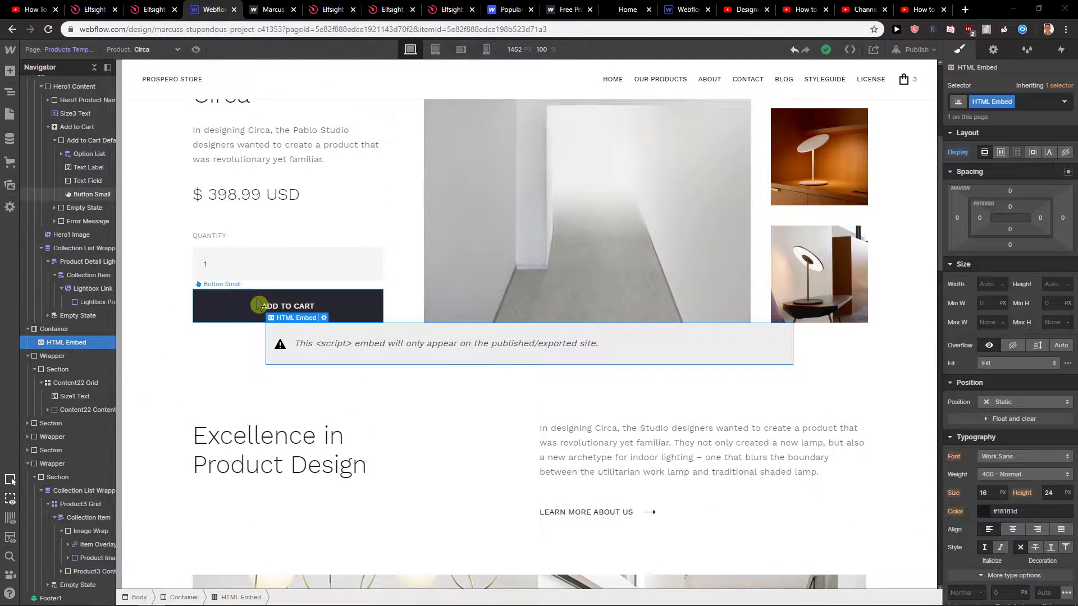
scroll(77, 337, up, 2)
Step: Switch to the YouTube video page whose description has the Elfsight link
click(32, 9)
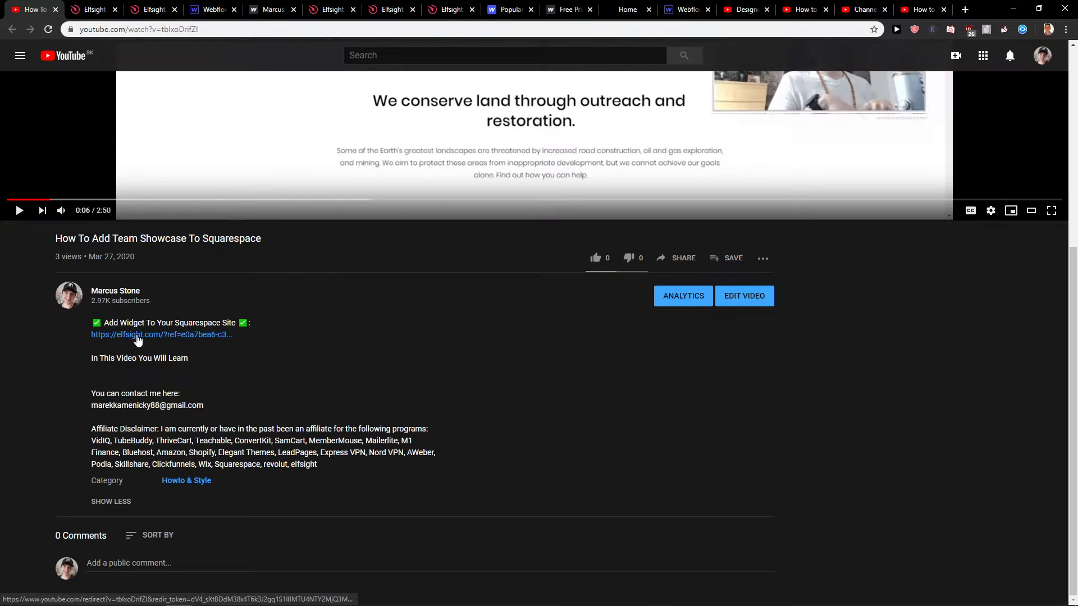
Step: Open elfsight.com from the description in a new tab, try Sign Up Free, then return
middle_click(137, 339)
click(93, 8)
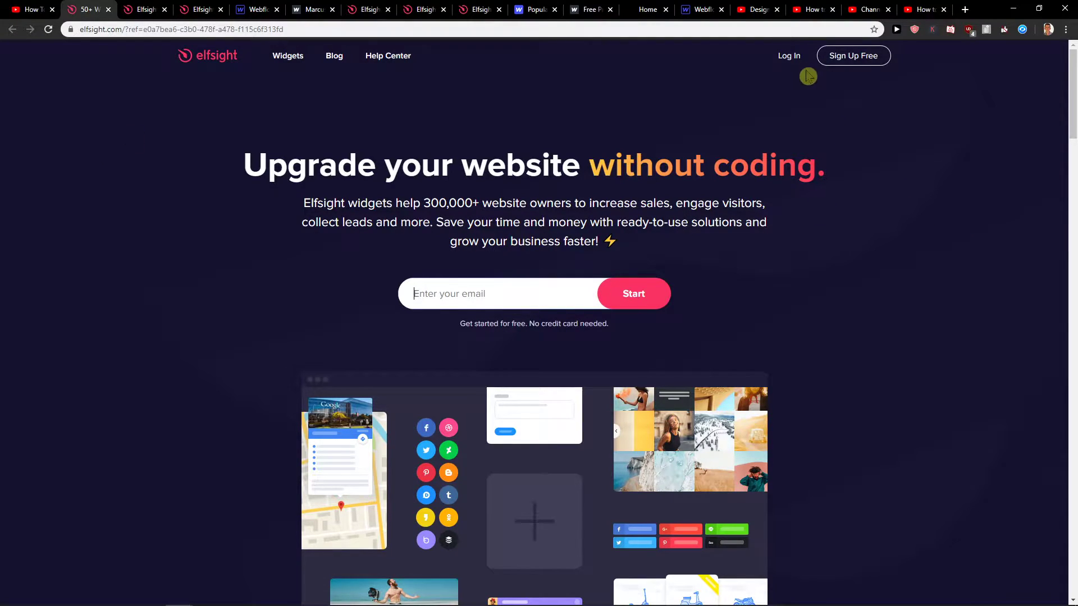
click(835, 59)
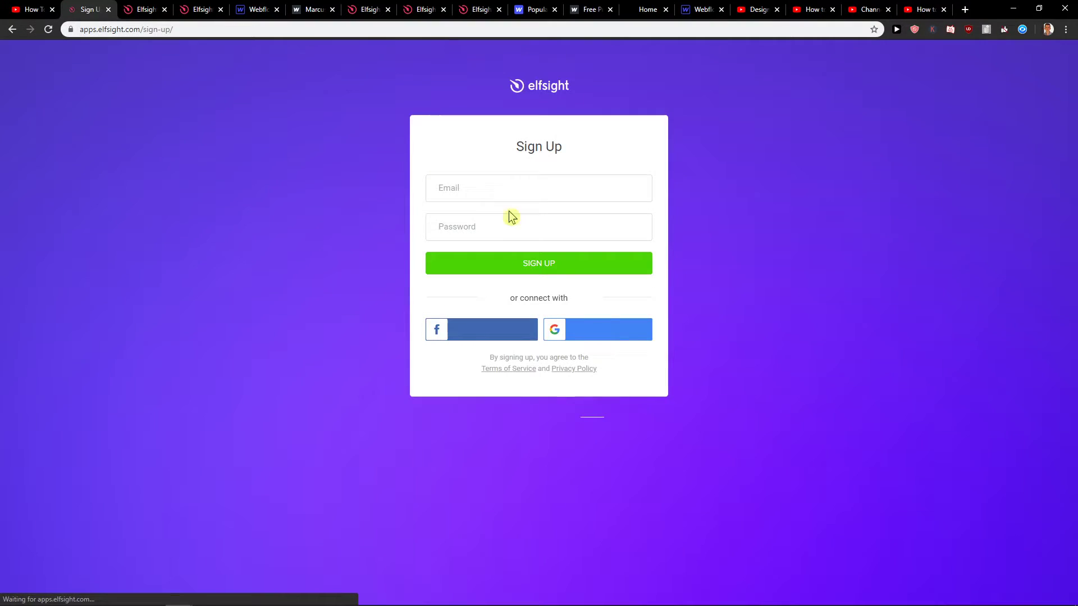
click(12, 28)
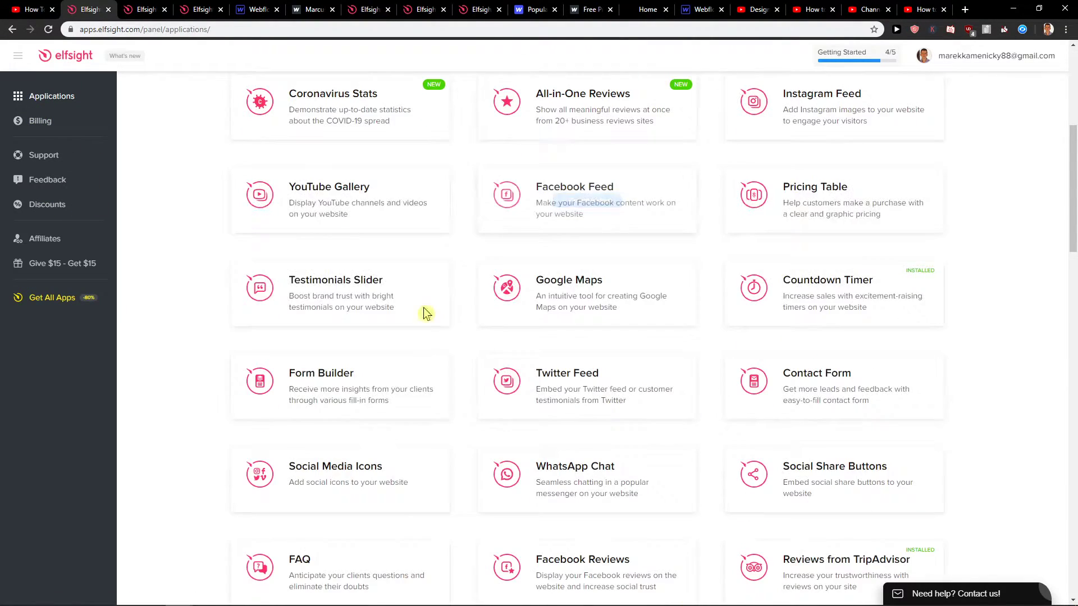
scroll(421, 304, down, 5)
scroll(464, 312, down, 4)
scroll(464, 312, down, 5)
scroll(143, 438, down, 3)
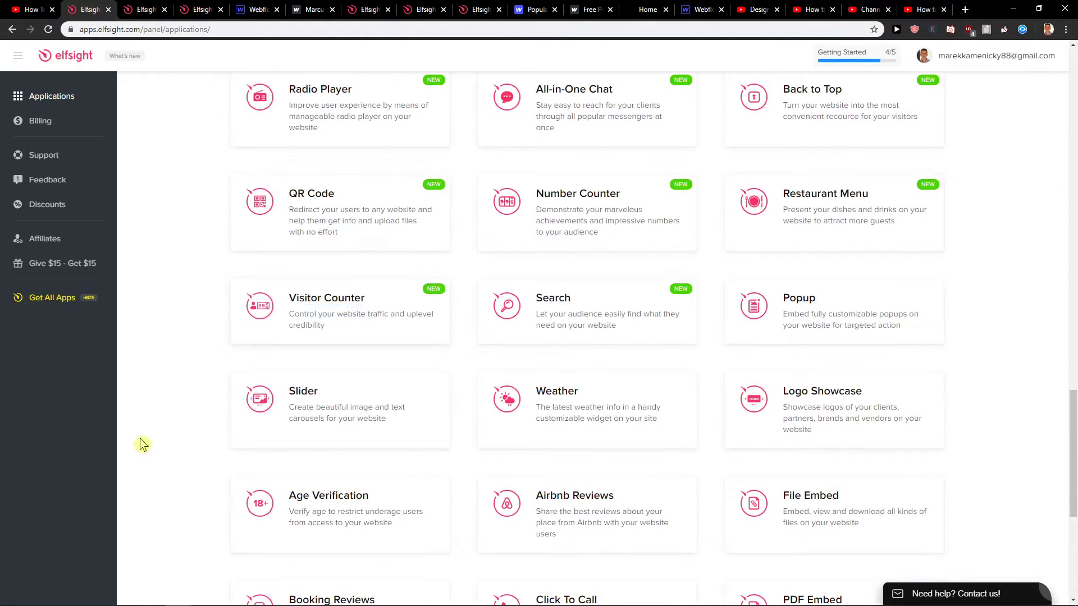
scroll(228, 169, up, 3)
scroll(627, 293, up, 15)
Step: Start a search for 'cookie' in the Elfsight applications catalog
click(773, 379)
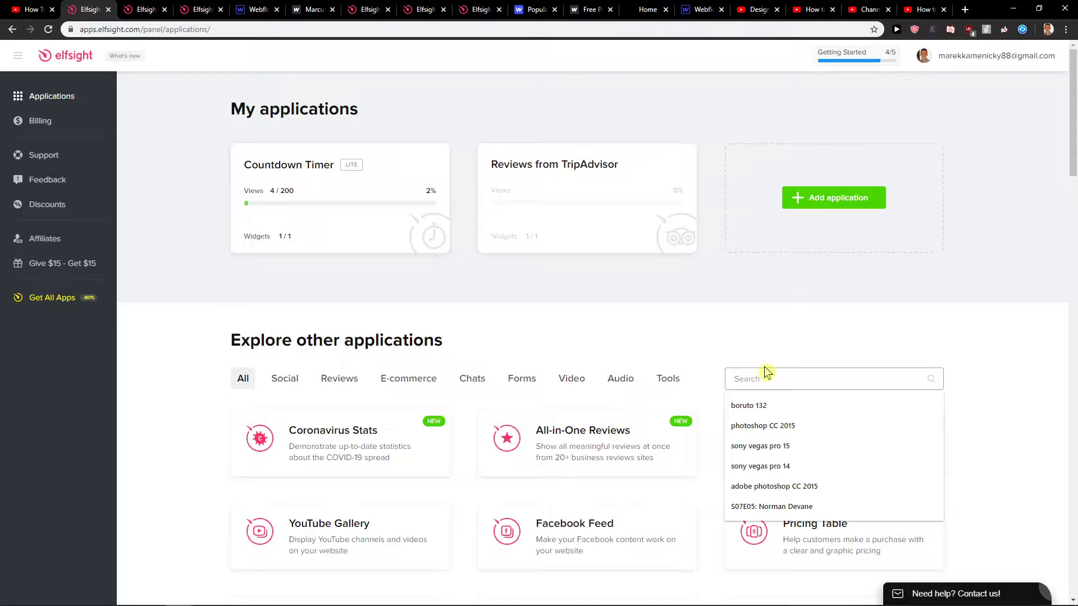
text(cookie)
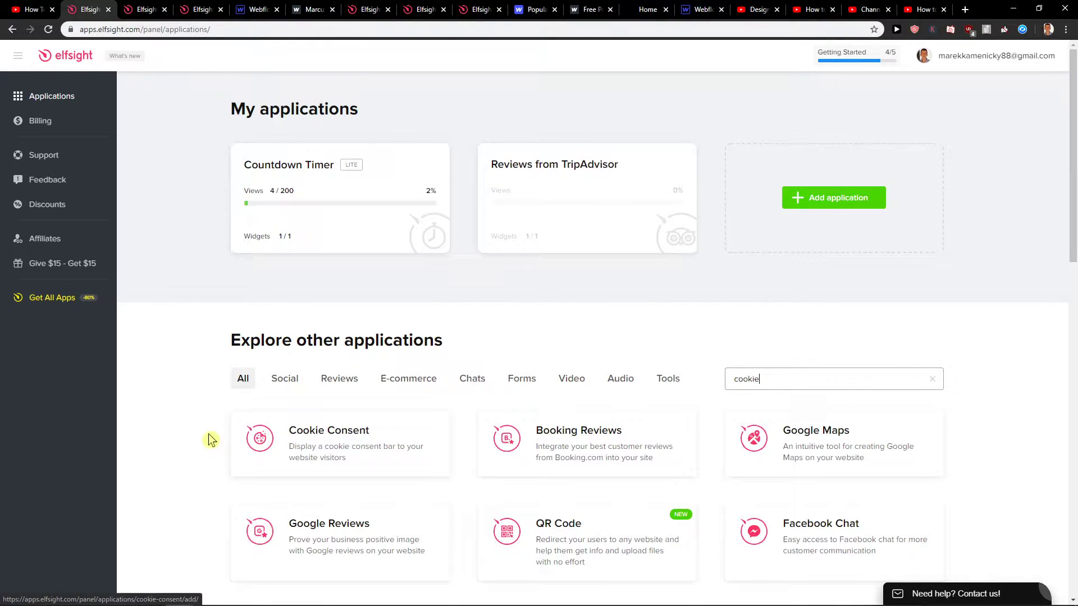
Step: Compare the Center Floating Box and Bottom Banner templates, then continue with Bottom Banner
mouse_move(341, 443)
click(331, 444)
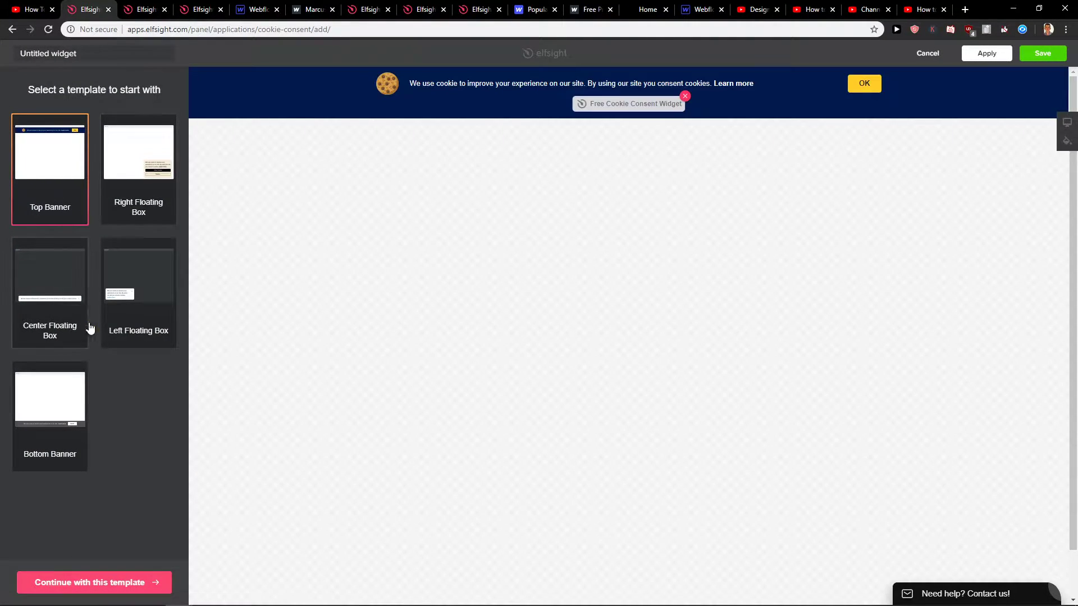
click(80, 327)
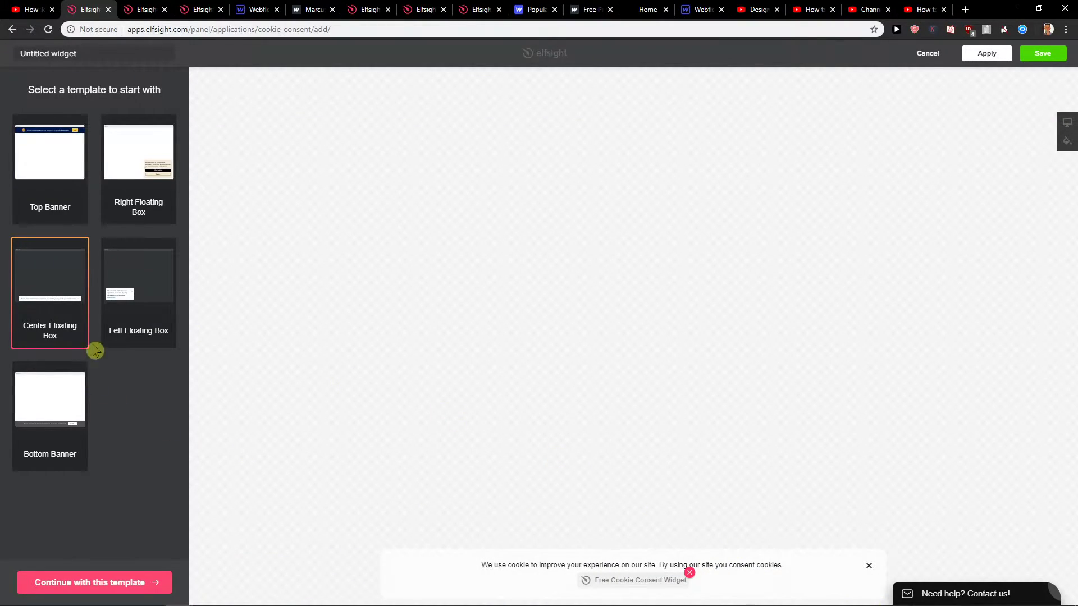
click(57, 429)
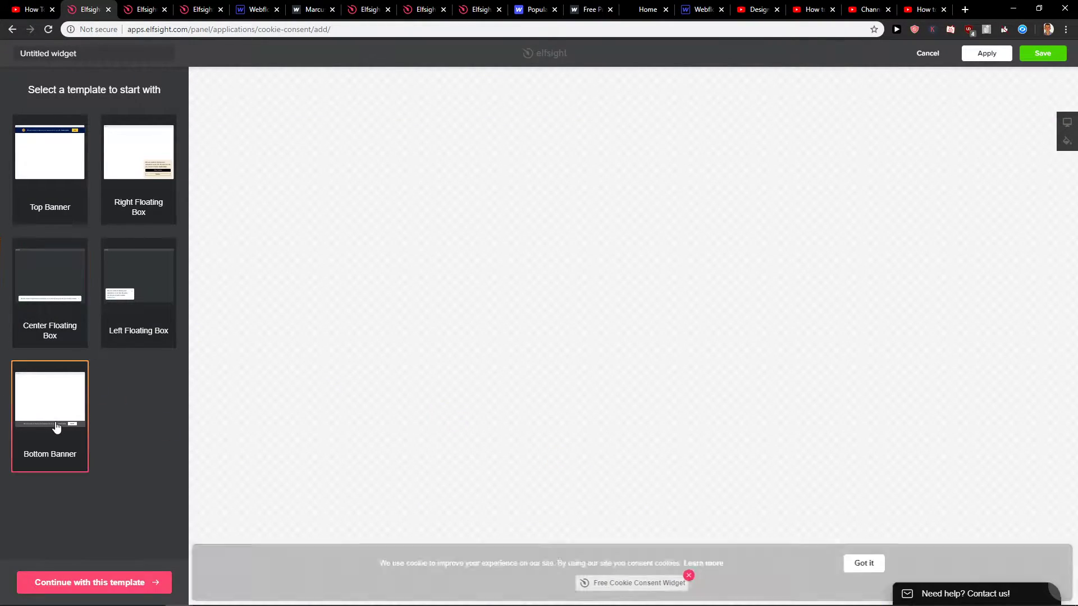
click(47, 347)
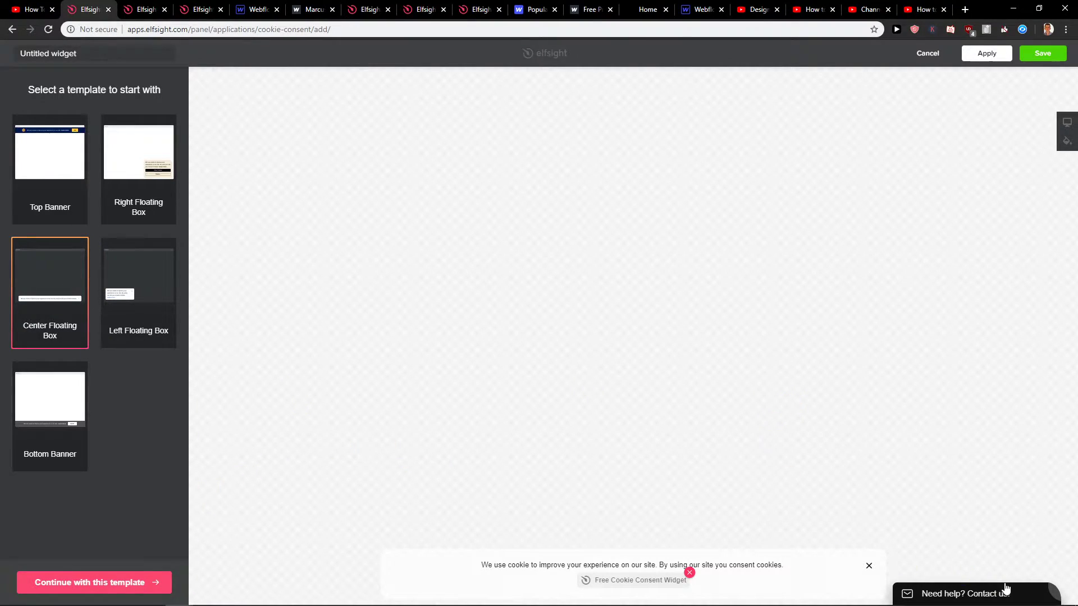
click(69, 441)
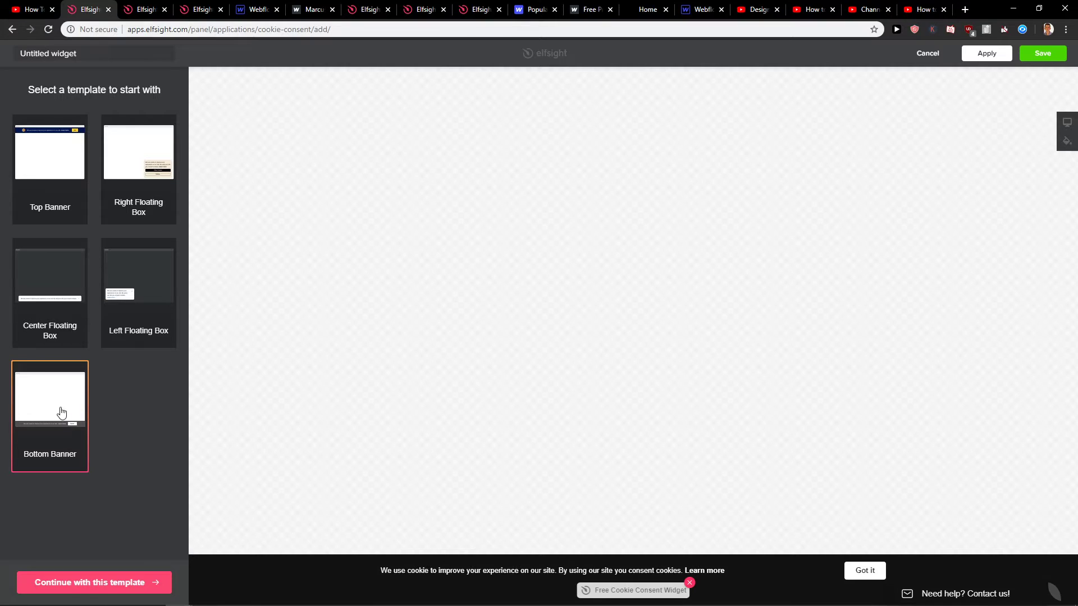
click(99, 581)
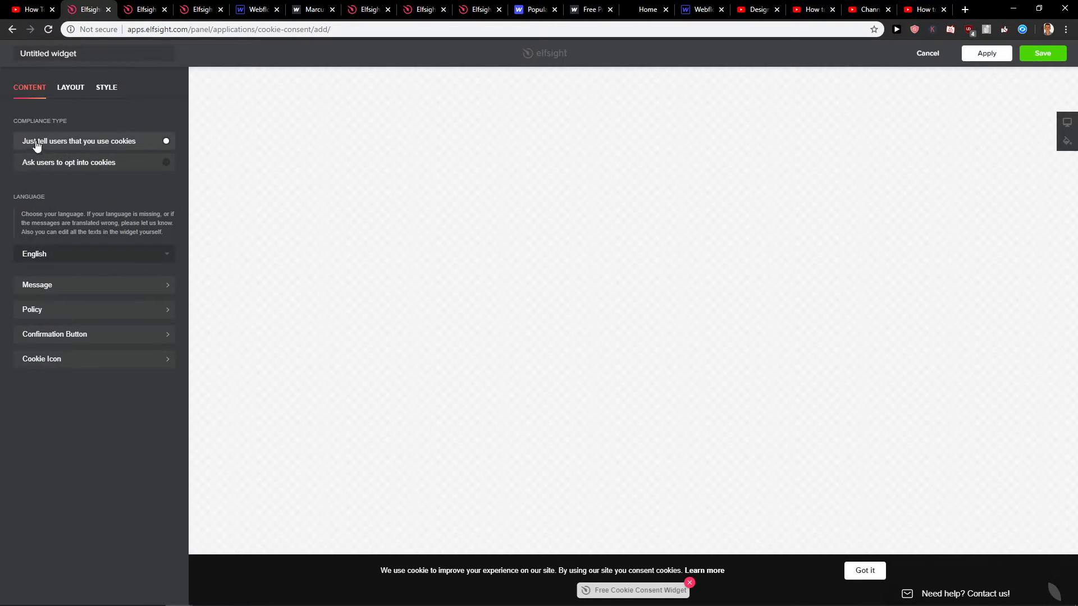
Step: Keep the inform-only compliance type and Bottom Banner layout after trying Left Floating Box
click(154, 164)
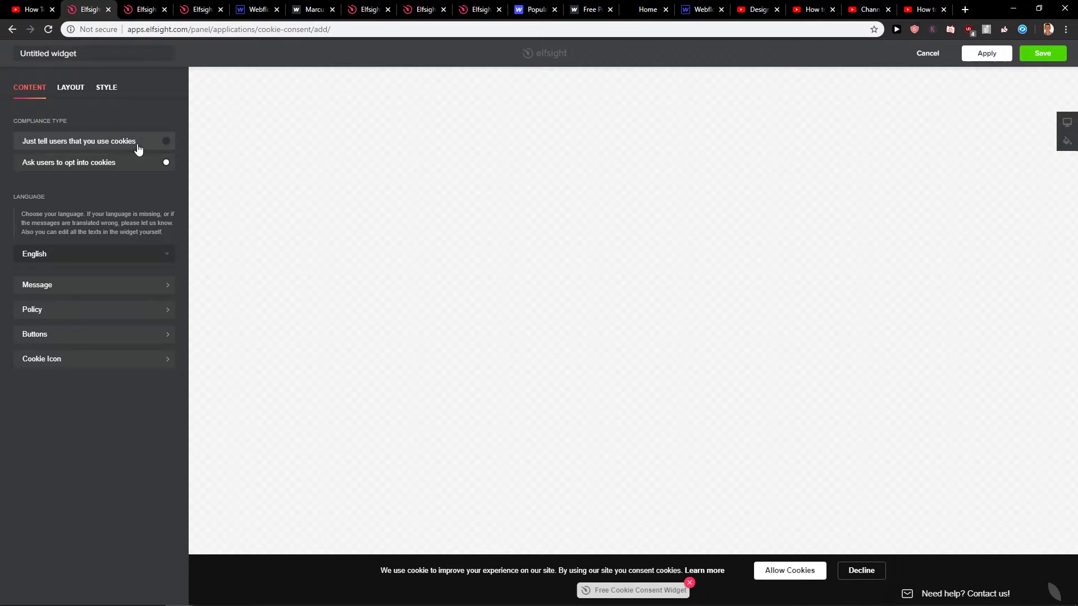
click(137, 143)
click(71, 87)
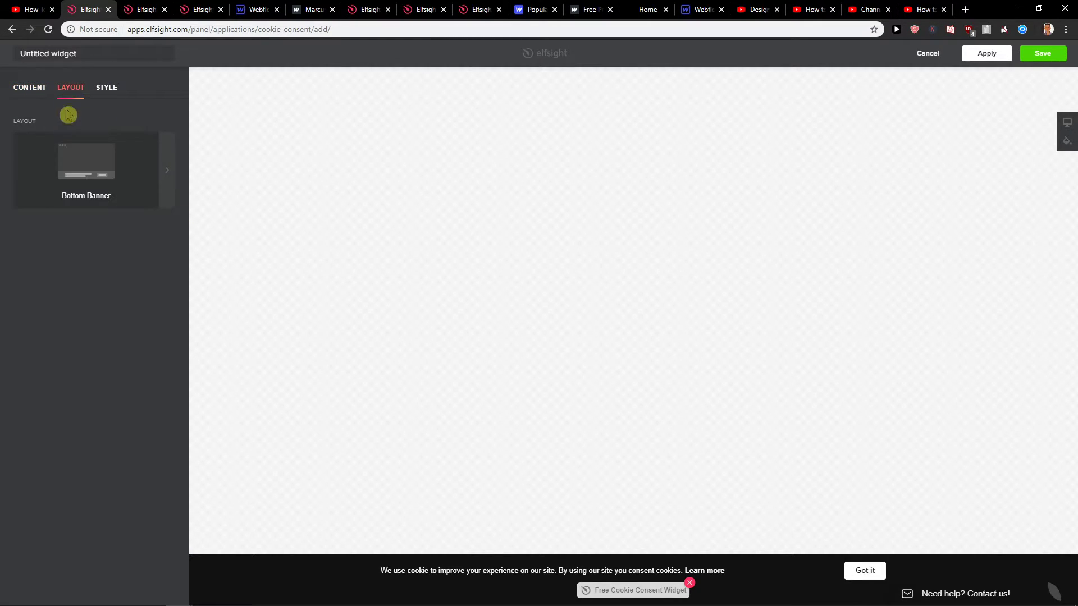
click(160, 168)
click(95, 329)
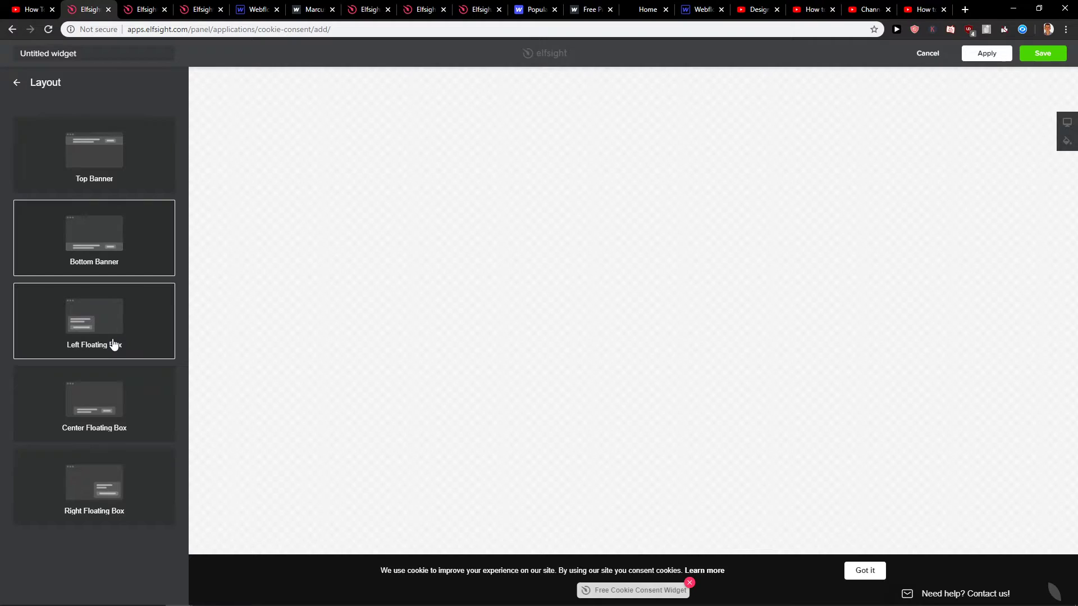
click(123, 228)
click(16, 82)
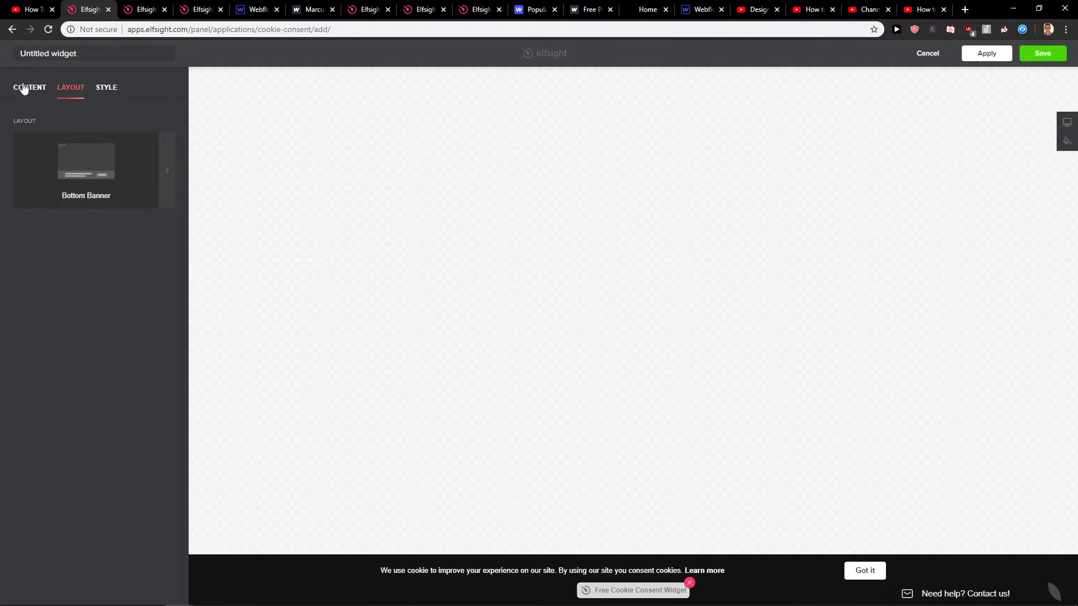
Step: Review the banner's Style colour settings and save the widget
click(100, 88)
click(94, 130)
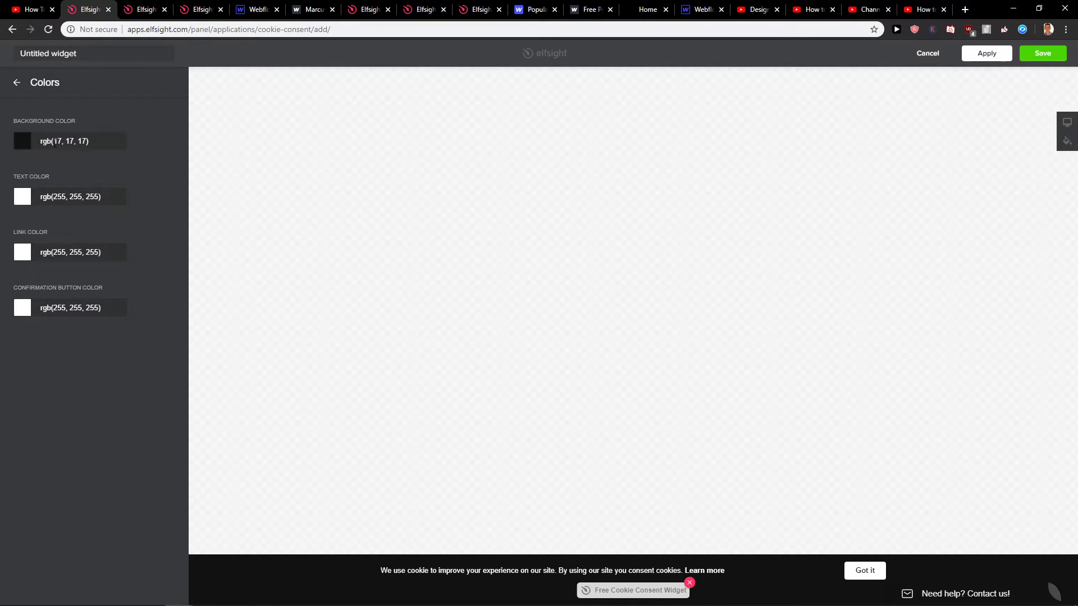
click(1044, 56)
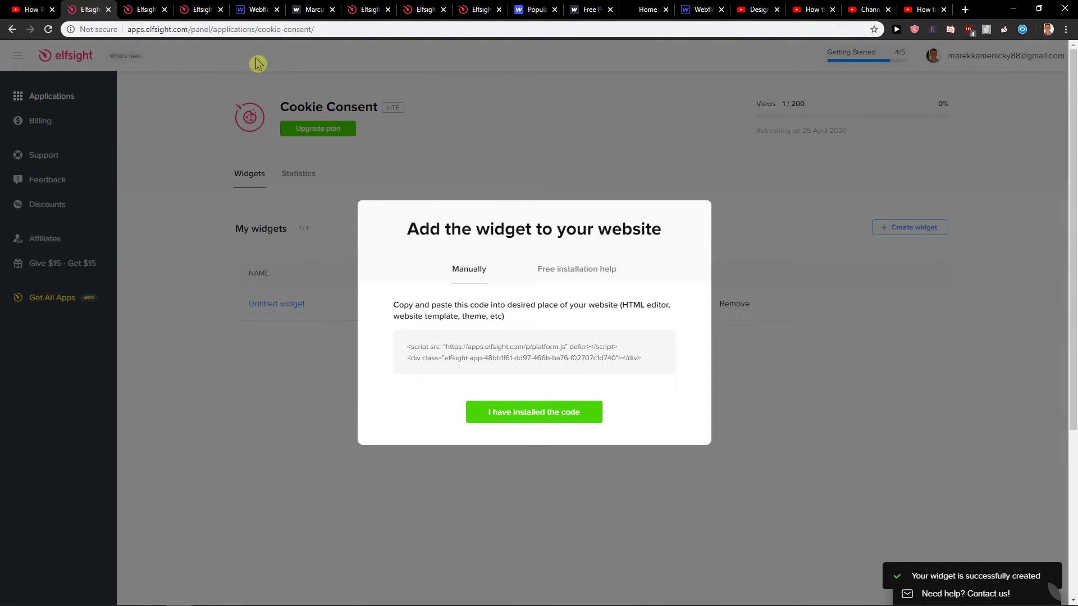
Step: Compare Elfsight's Single App and All Apps Pack pricing plans, including the free Lite plan
click(146, 10)
click(201, 10)
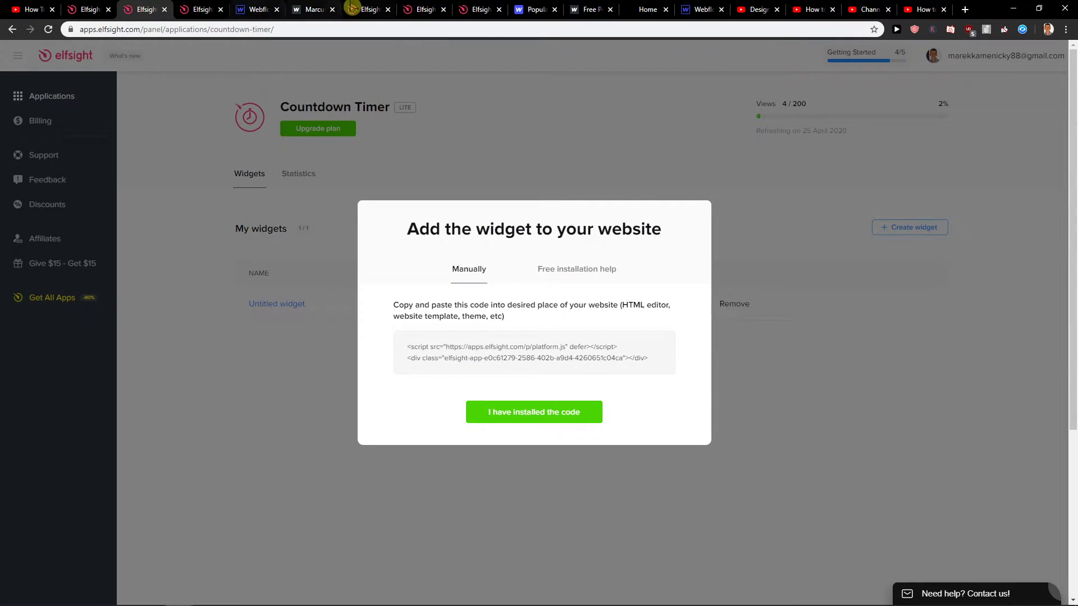
click(370, 9)
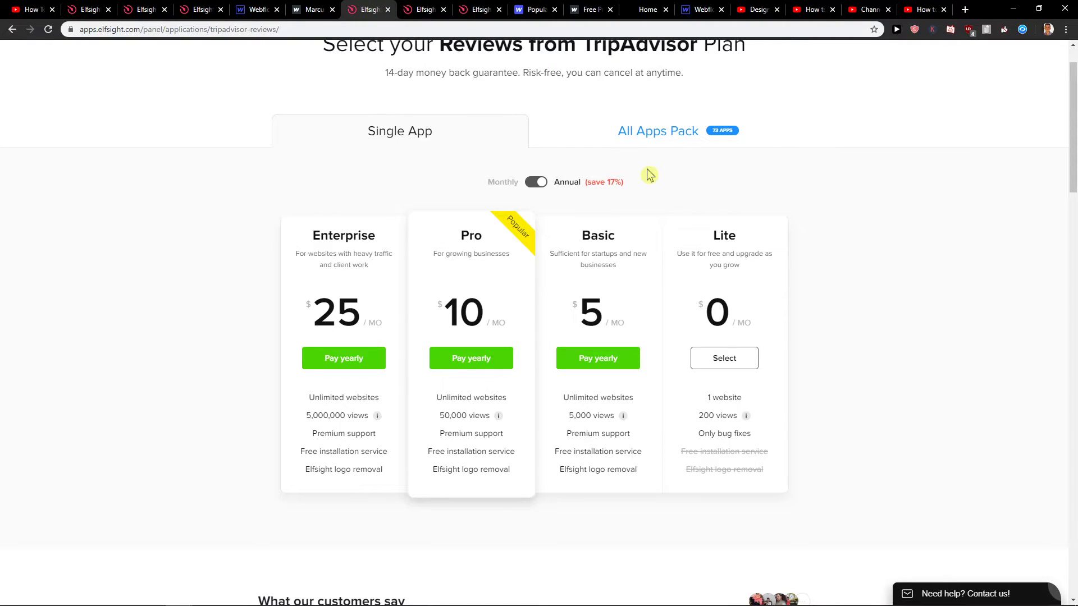
click(656, 135)
click(445, 126)
drag(699, 238, 781, 269)
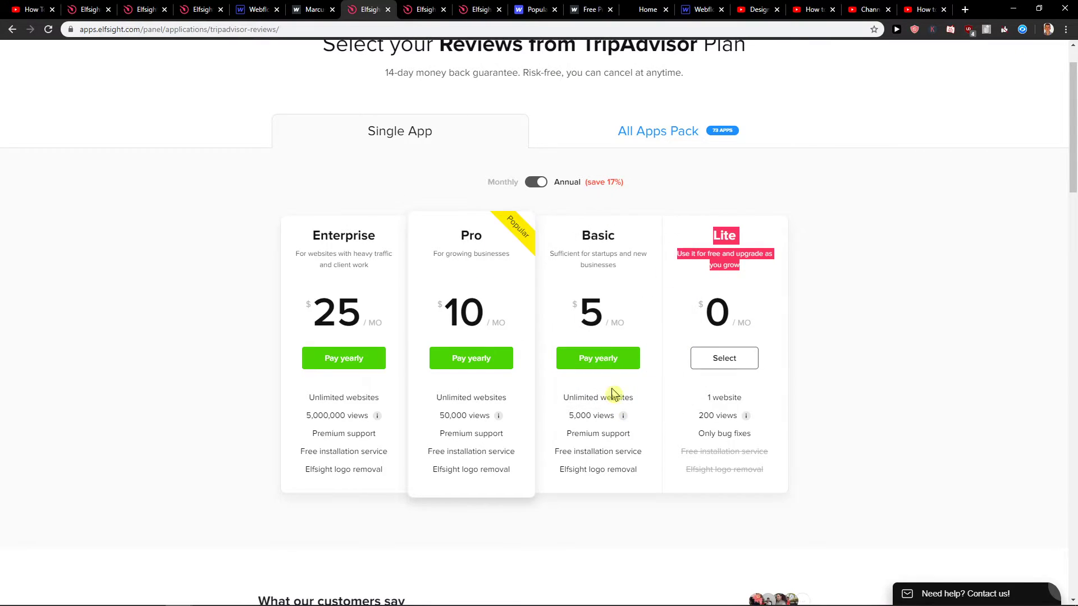
click(623, 133)
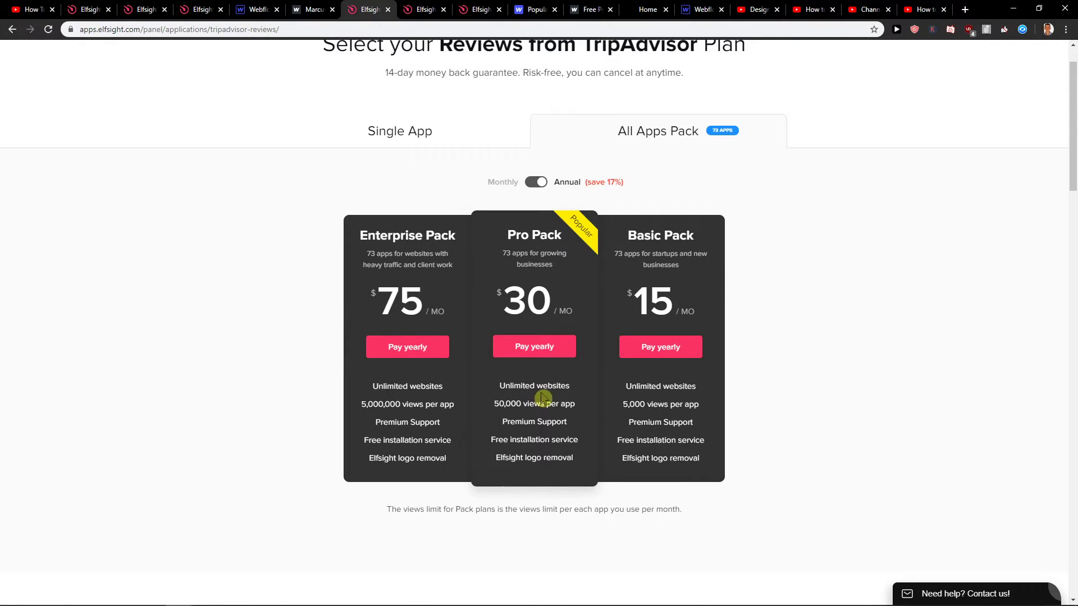
click(566, 378)
Step: Copy the Cookie Consent embed code and delete the HTML Embed from the Circa product page
click(89, 9)
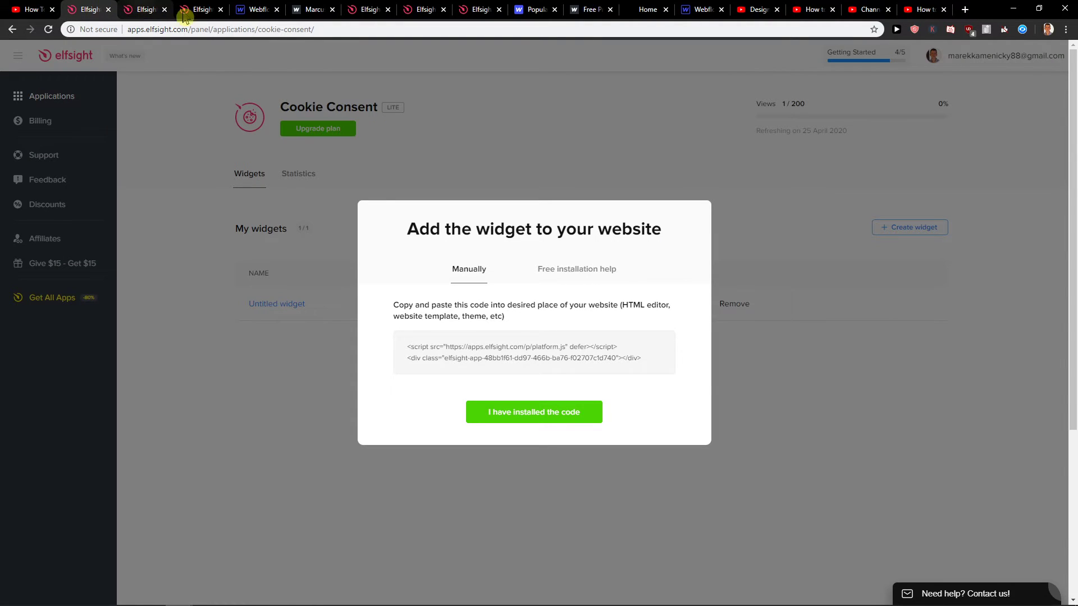
click(253, 9)
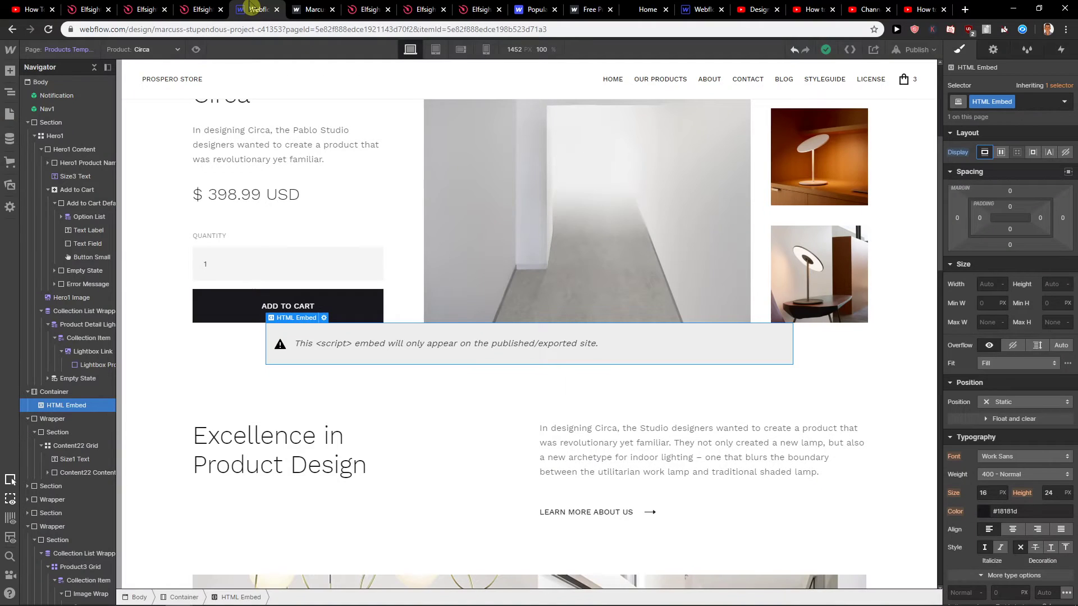
scroll(392, 268, down, 3)
scroll(379, 306, up, 2)
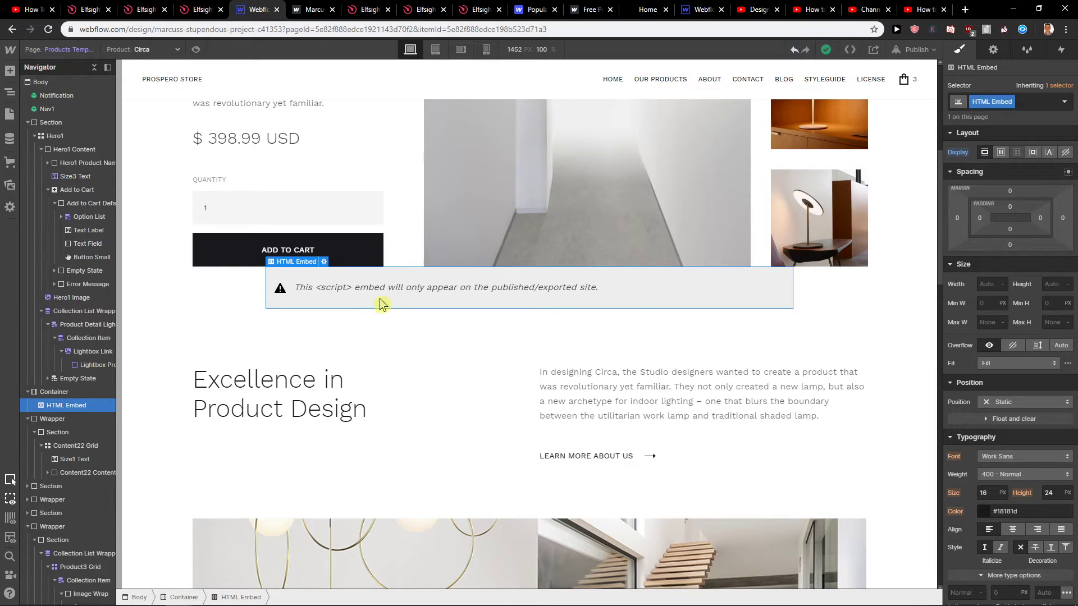
right_click(428, 300)
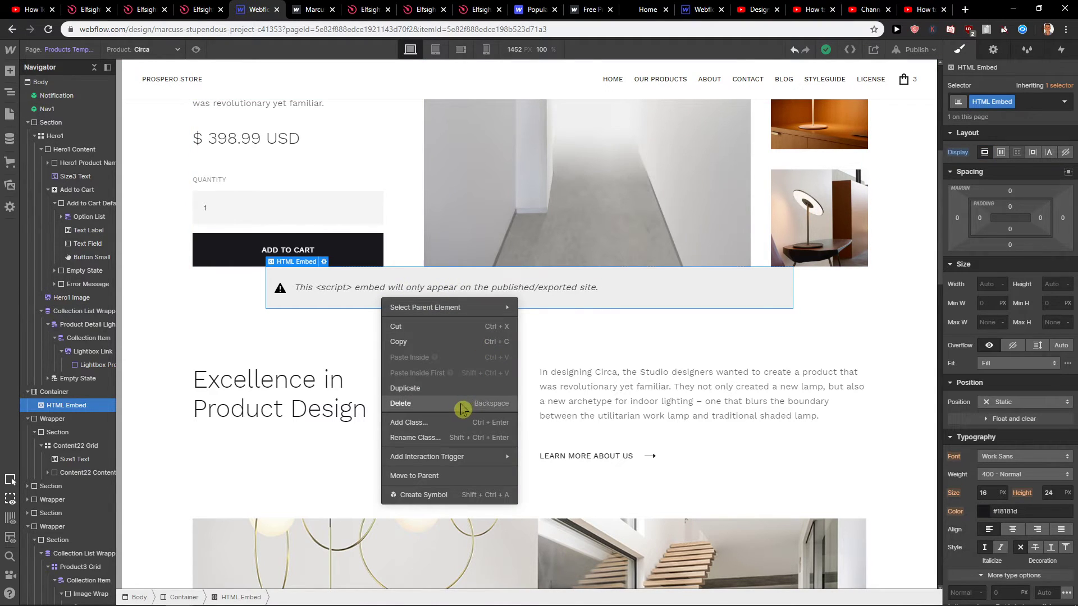
click(462, 409)
click(757, 9)
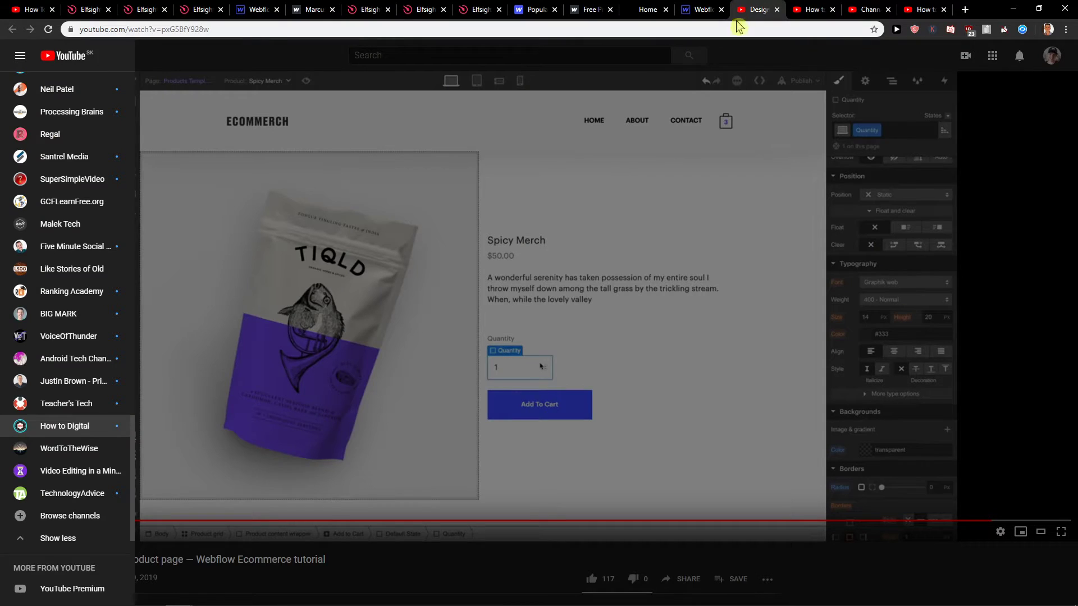
Step: Load webflow.com and open the Business Starter project's settings from its dashboard menu
click(704, 9)
click(700, 29)
text(webflow.com)
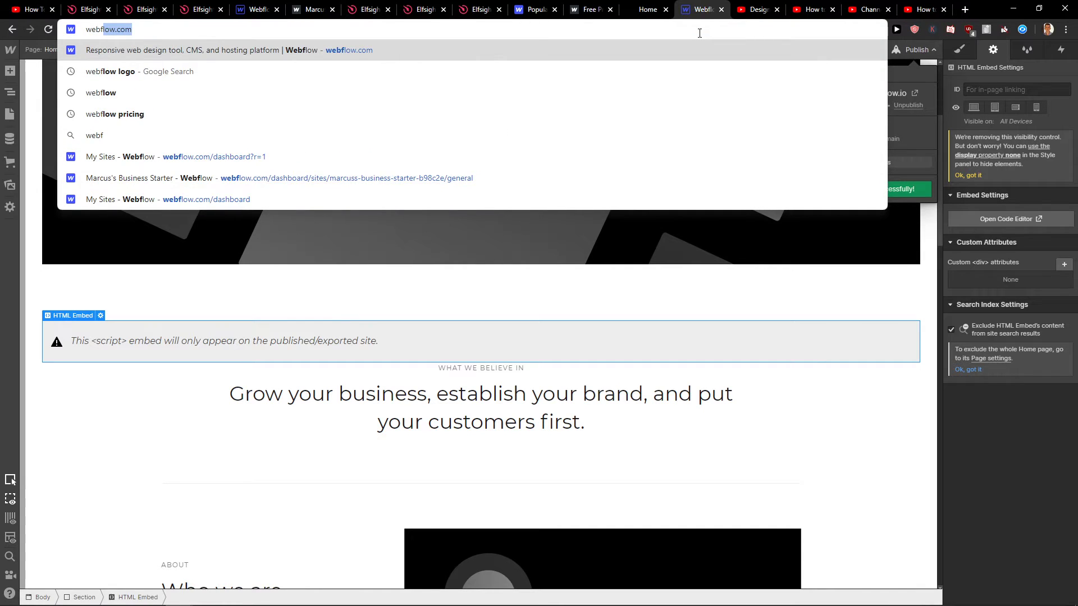
key(Return)
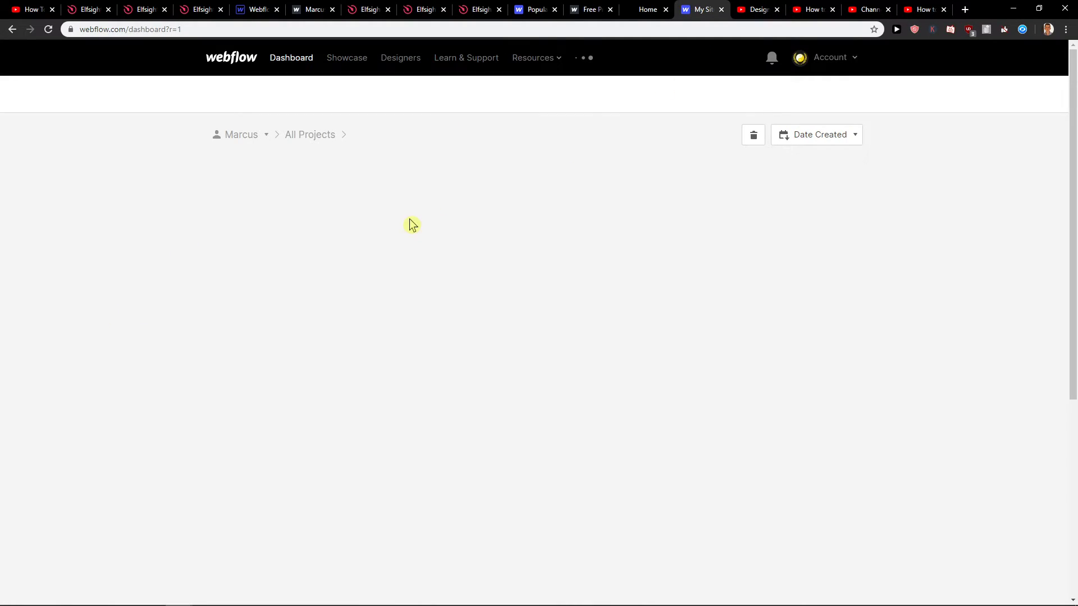
click(683, 267)
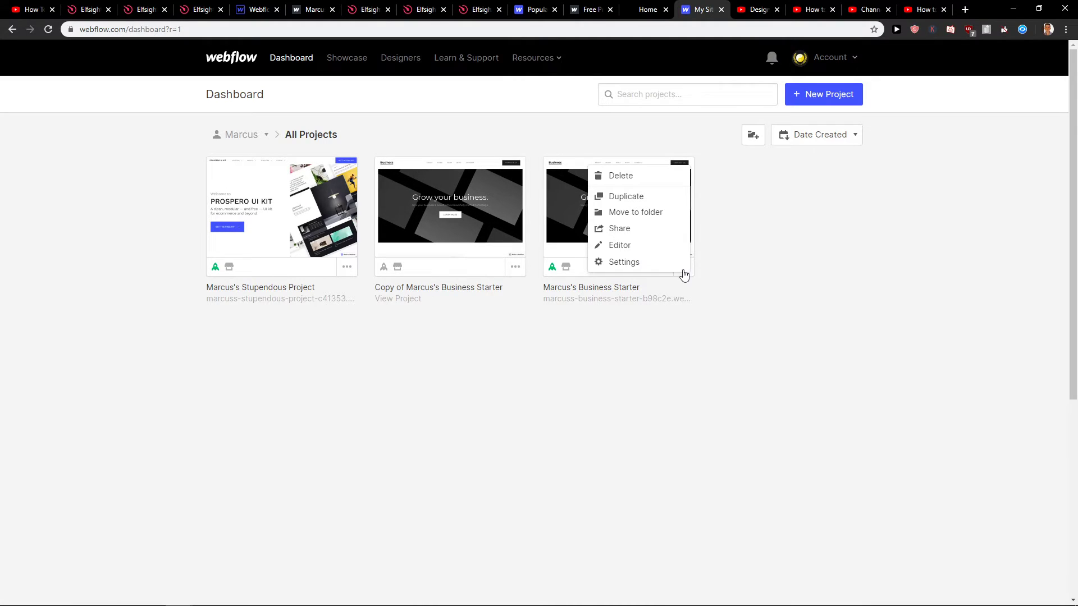
click(661, 262)
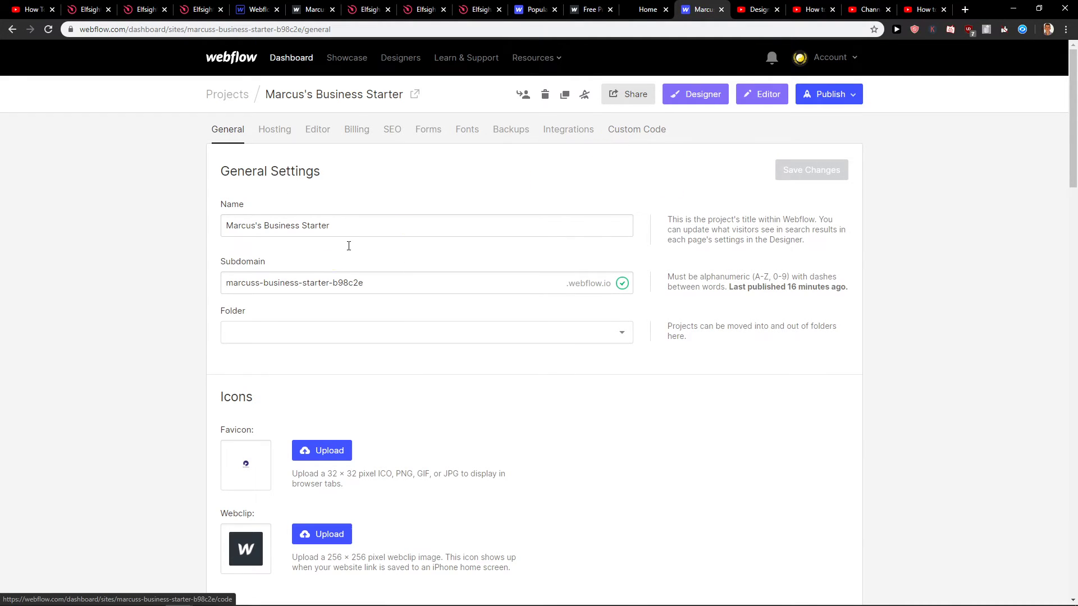
Step: Paste the Elfsight code into Head Code, save it, and publish to the webflow.io domain
click(623, 129)
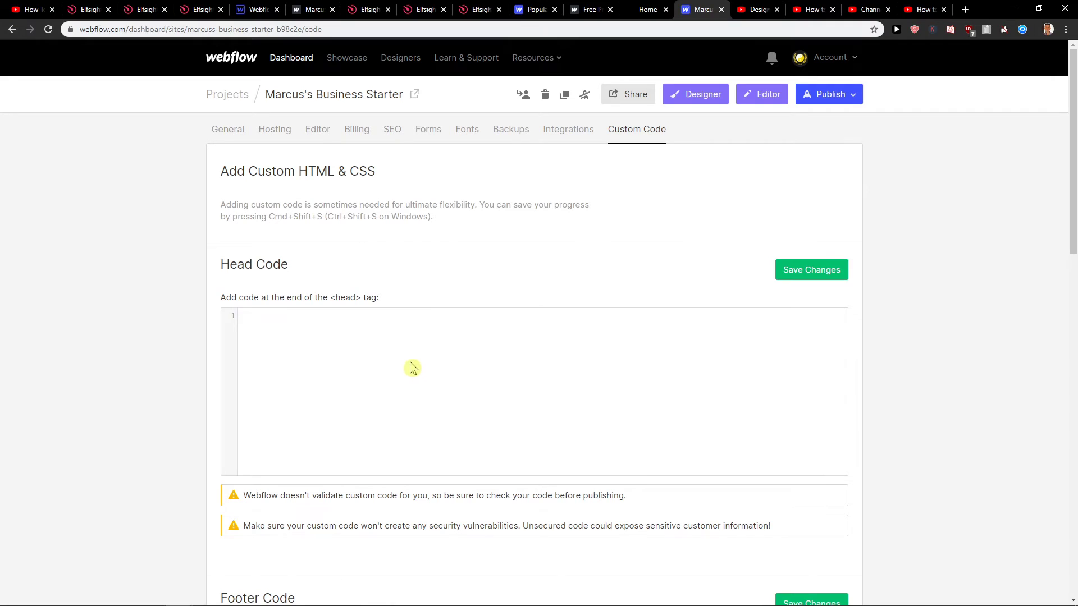
key(ctrl+v)
click(811, 270)
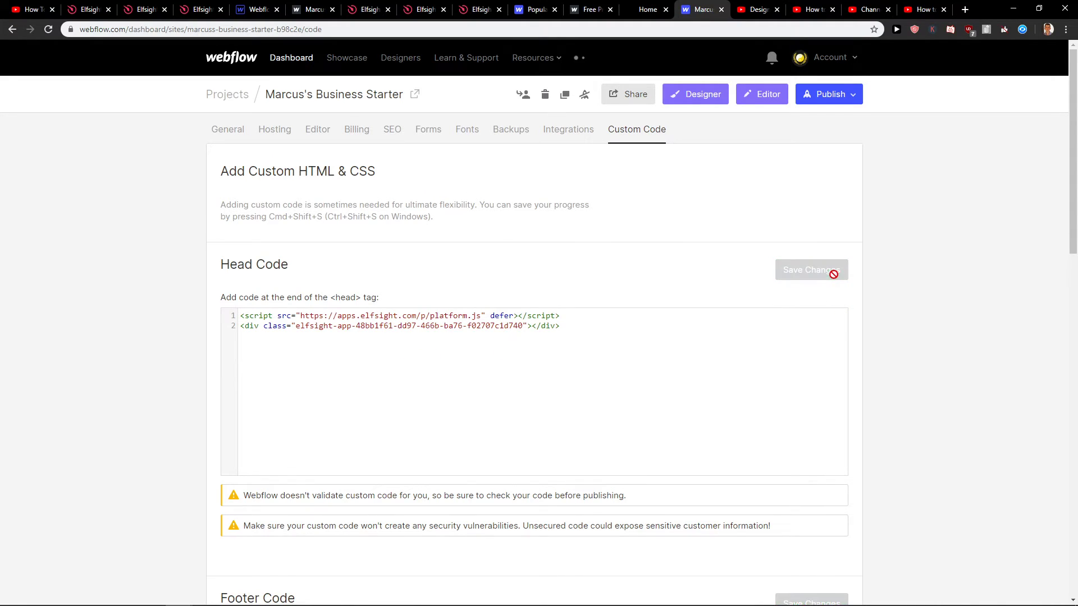
click(830, 93)
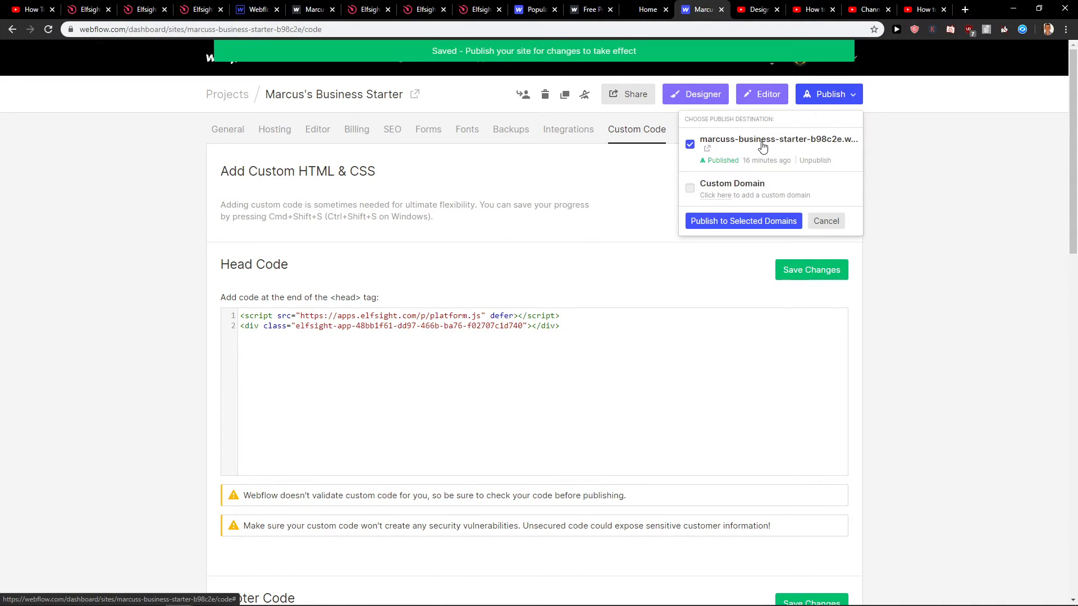
click(744, 221)
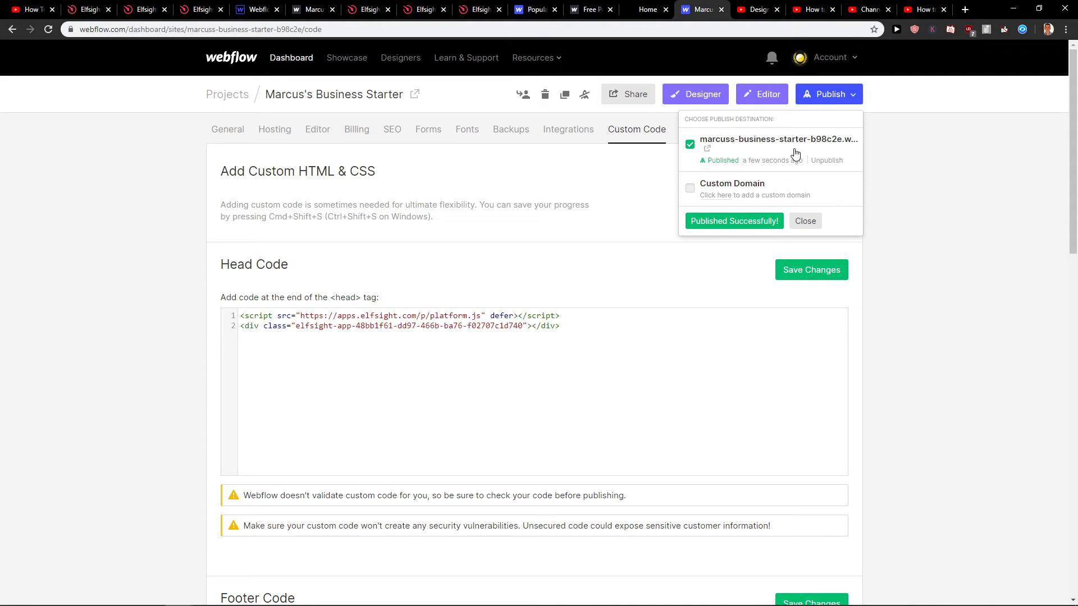
Step: Open the live webflow.io site and dismiss the bottom cookie banner with 'Got it'
click(709, 149)
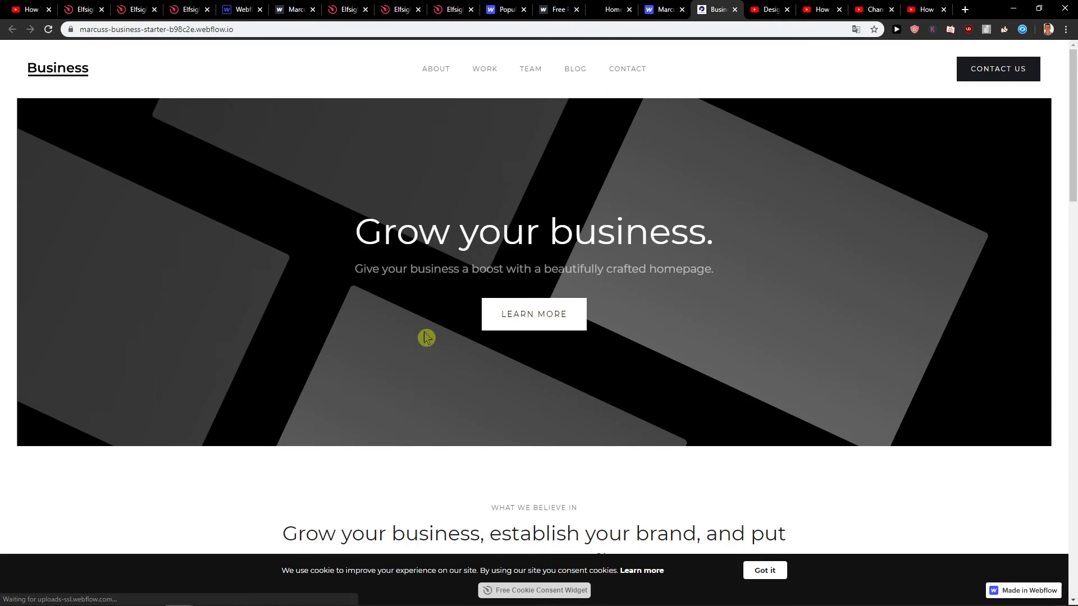
scroll(395, 531, down, 2)
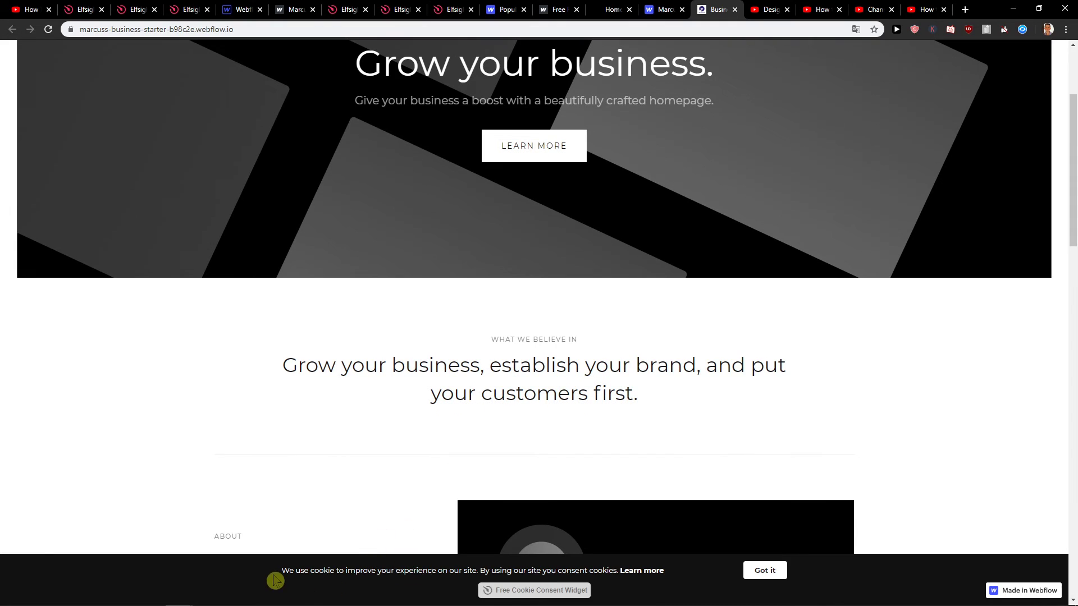
mouse_move(278, 583)
mouse_down()
mouse_move(441, 564)
mouse_move(396, 569)
mouse_up()
click(278, 581)
scroll(349, 472, down, 2)
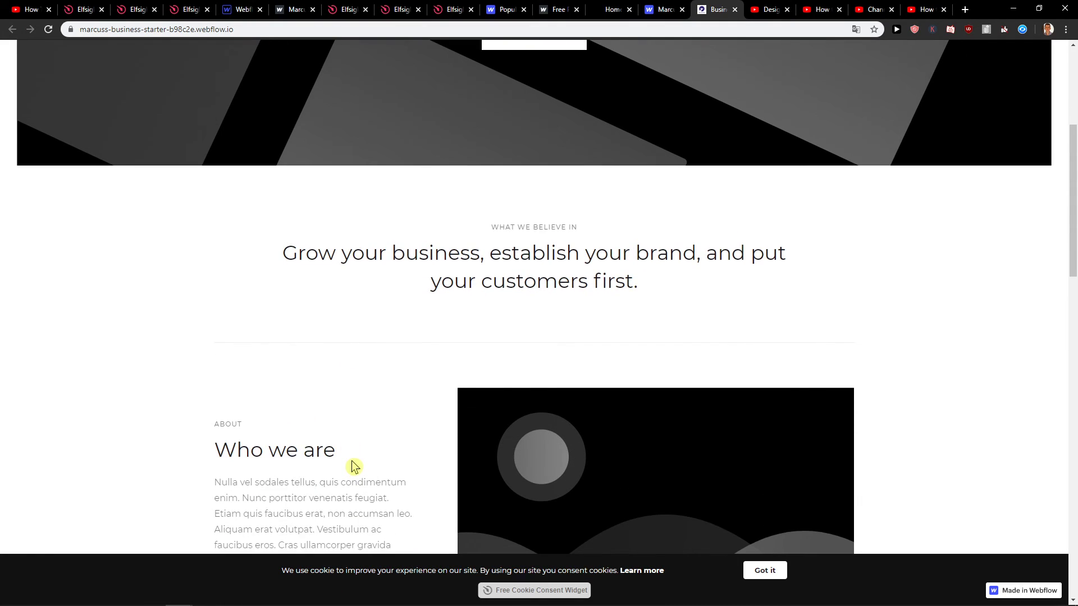
scroll(354, 466, down, 2)
click(765, 570)
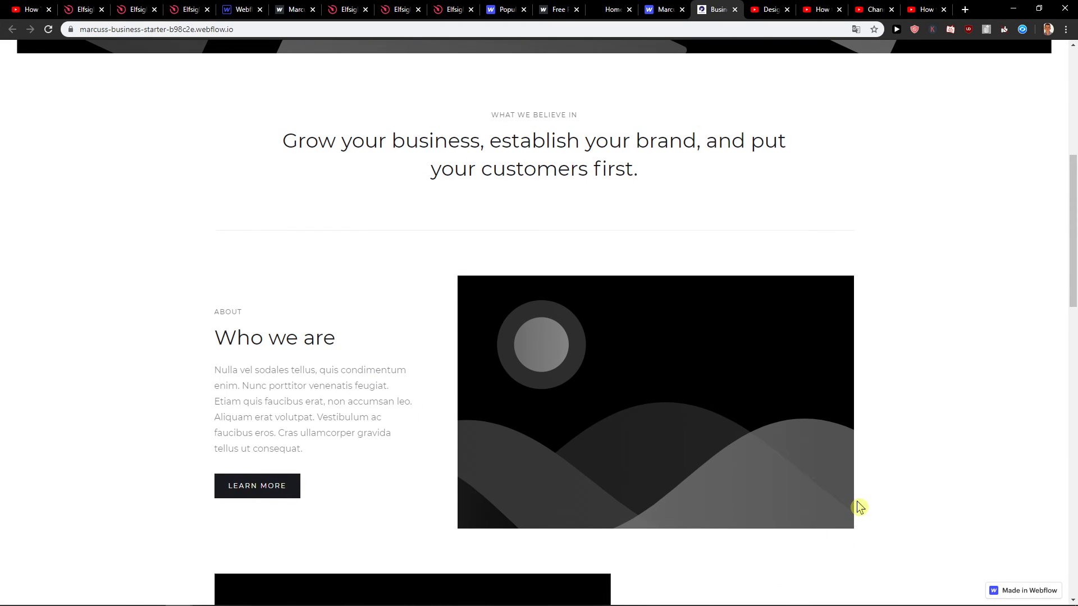